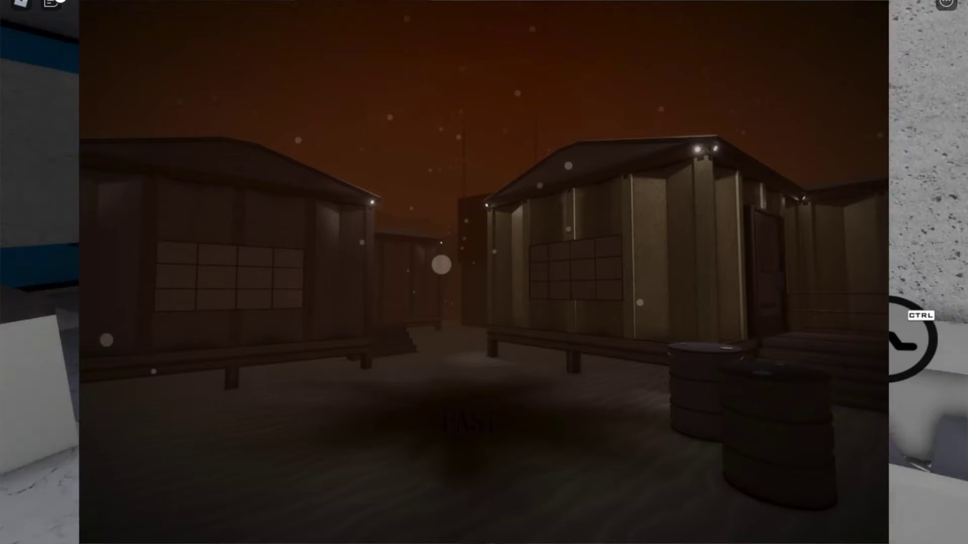
- Walk up to the red arcade door and unlock it with the green key
key(w)
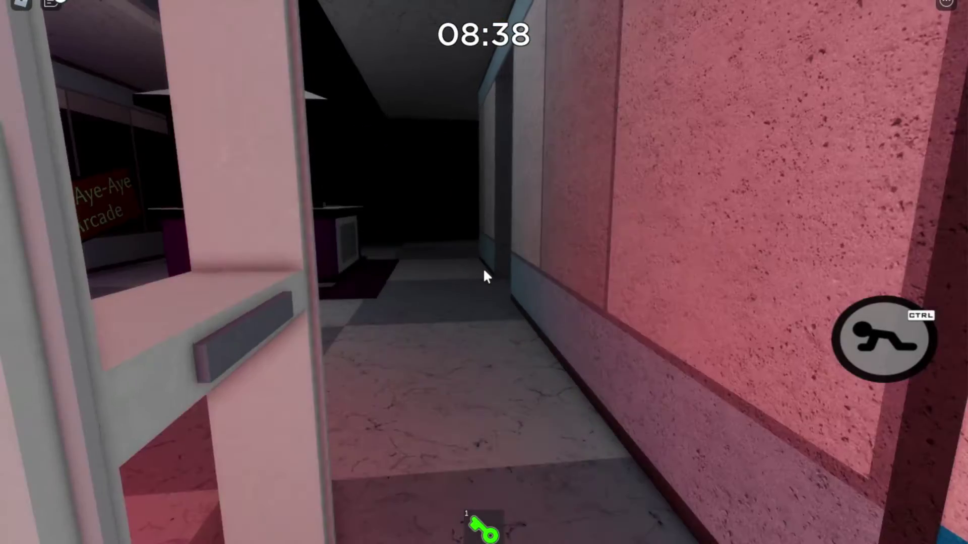
key(w)
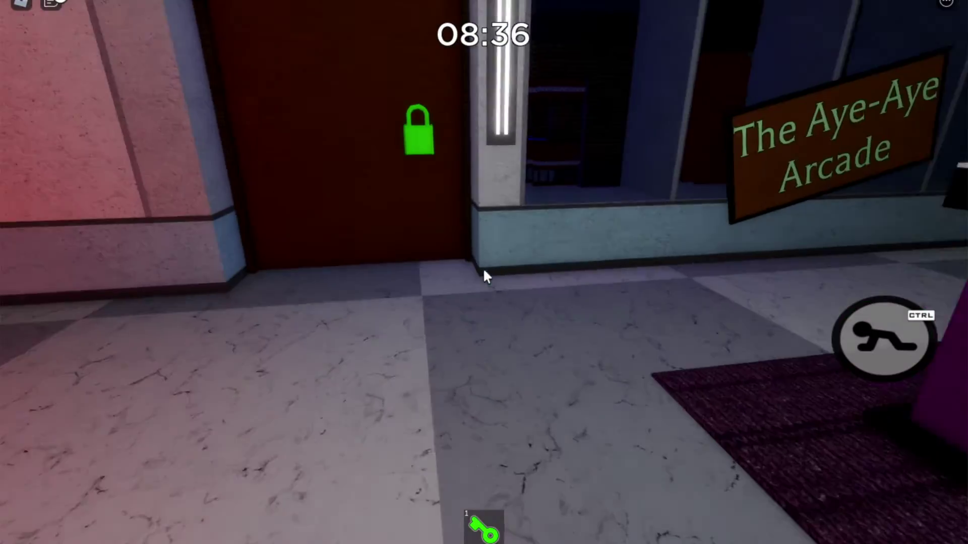
click(483, 271)
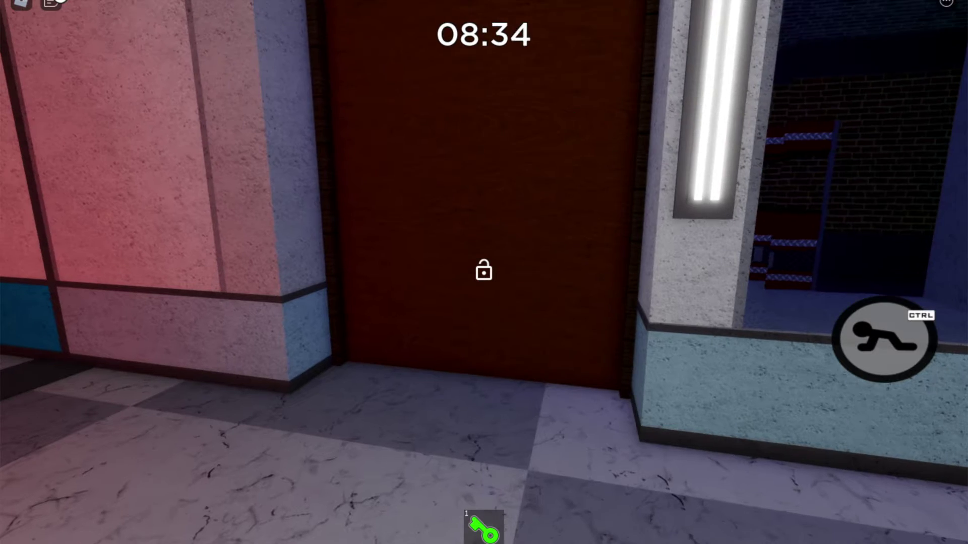
key(w)
- Cross the arcade and halls, past the escalators and bench, into the wood-floored sports shop
key(w)
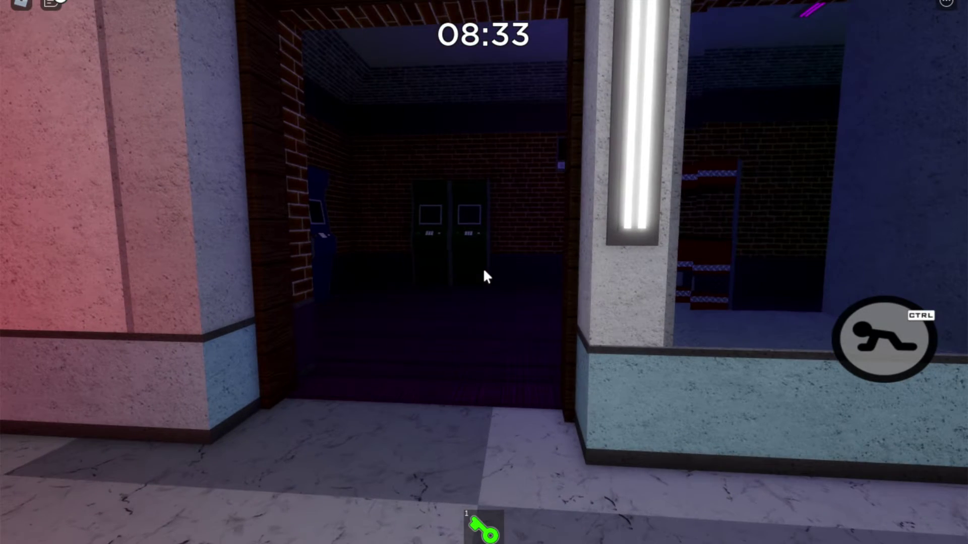
key(w)
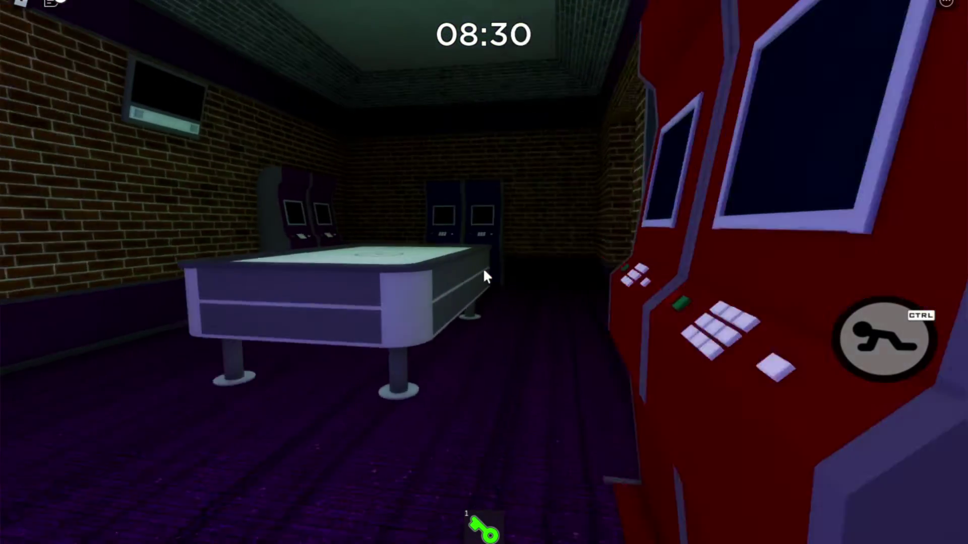
key(w)
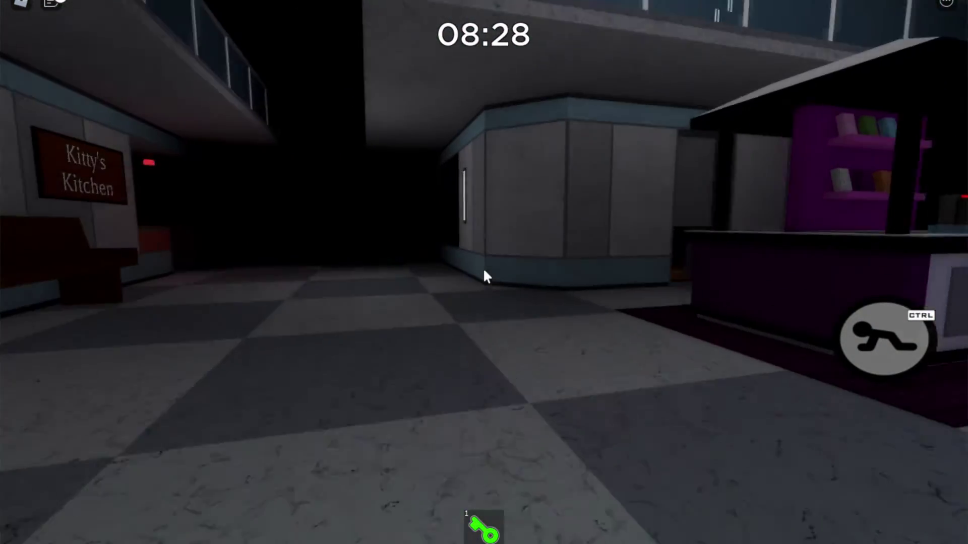
key(w)
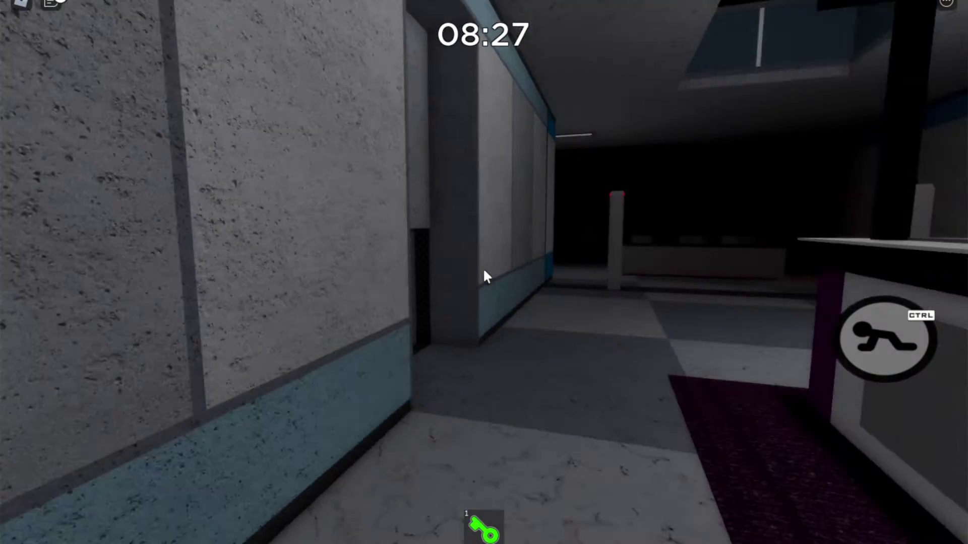
key(w)
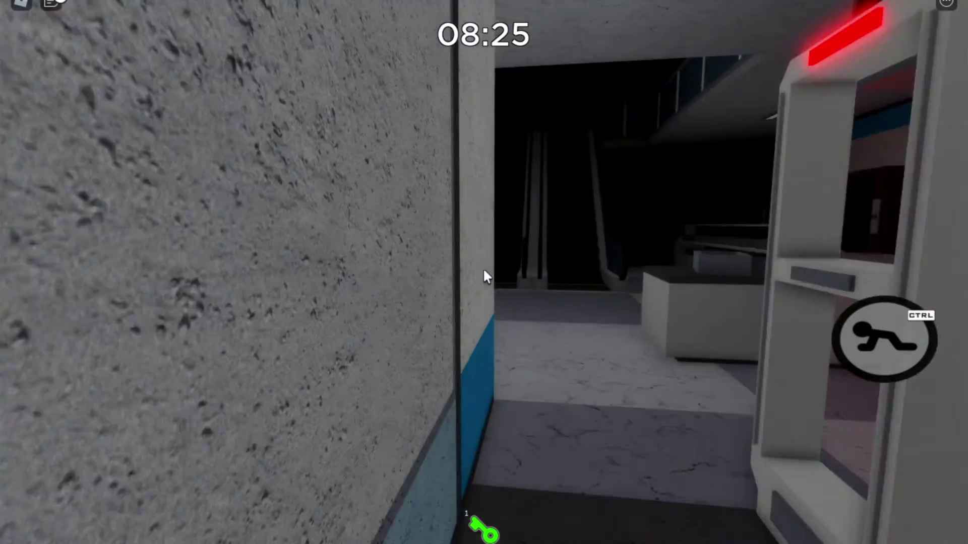
key(w)
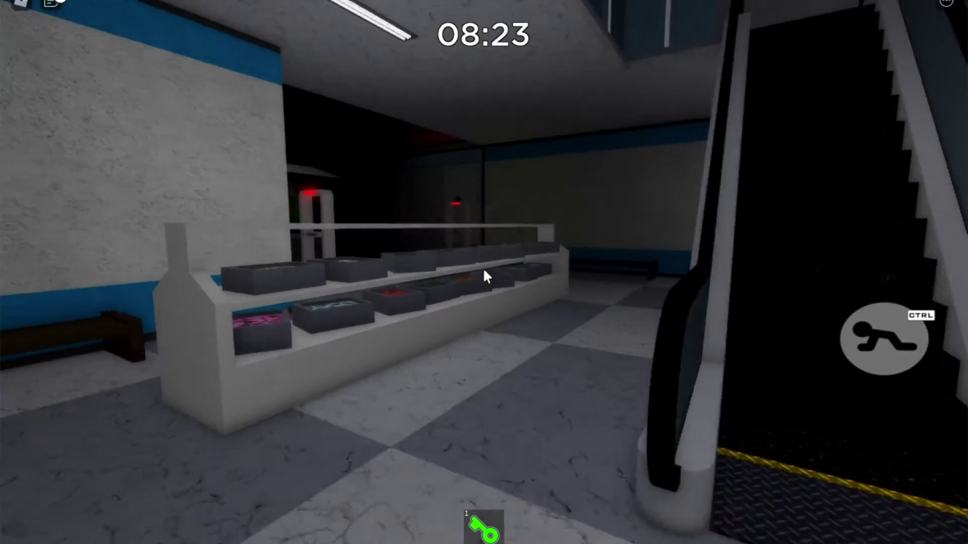
key(w)
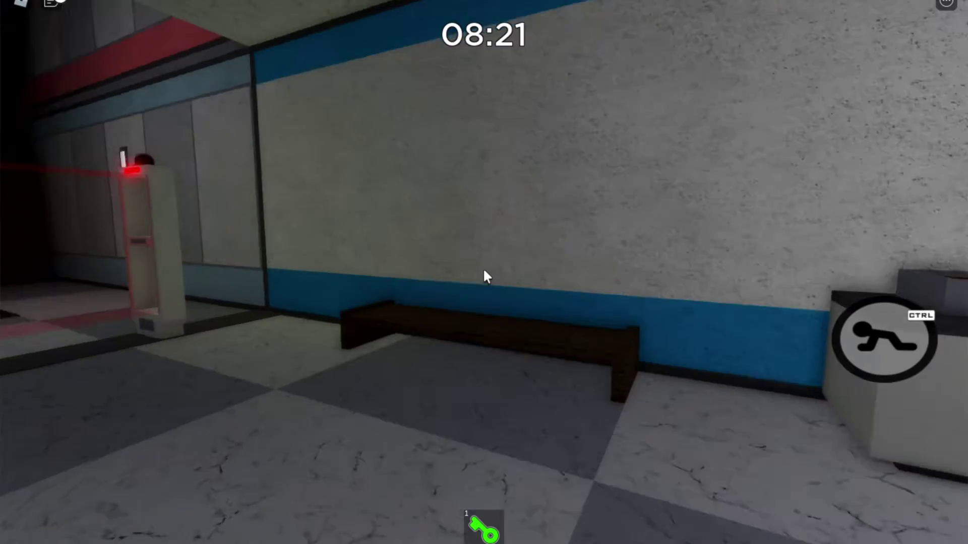
key(w)
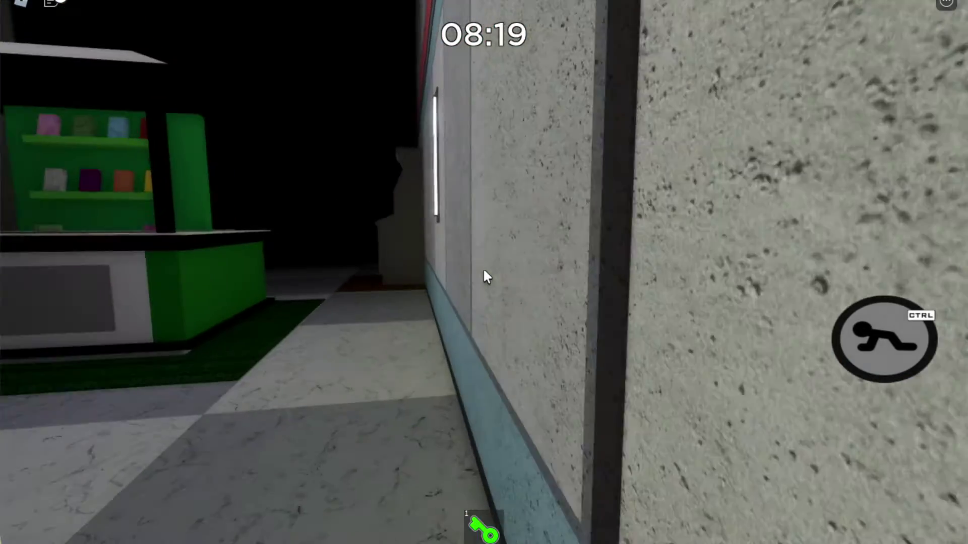
key(w)
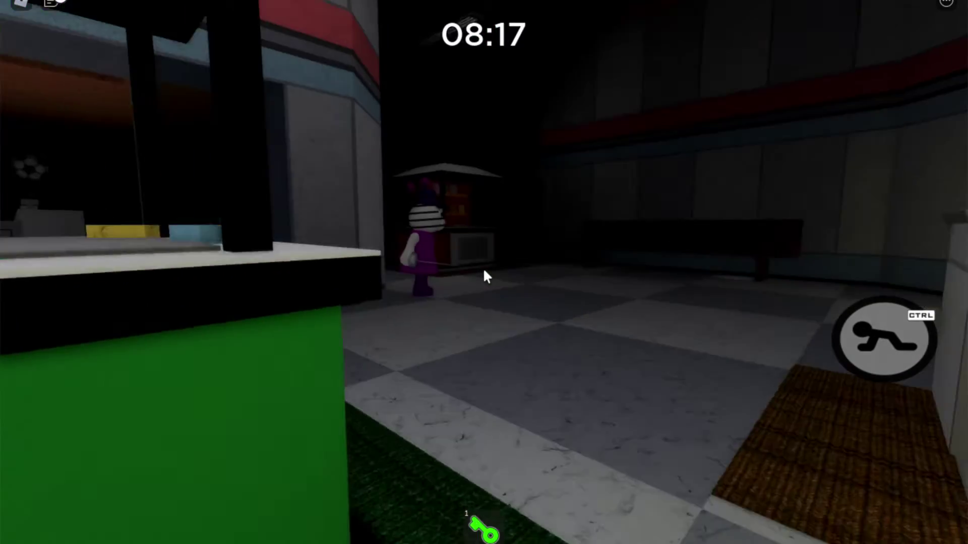
key(w)
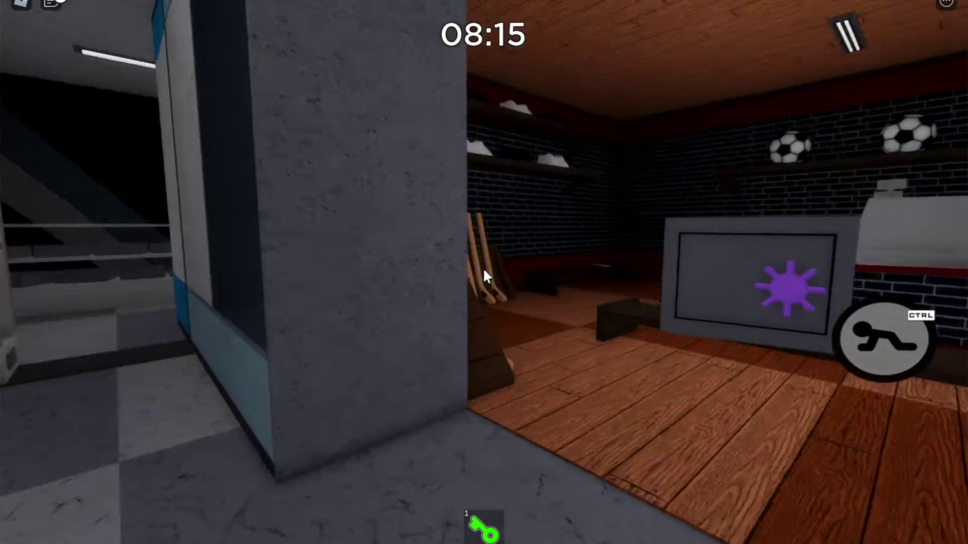
key(w)
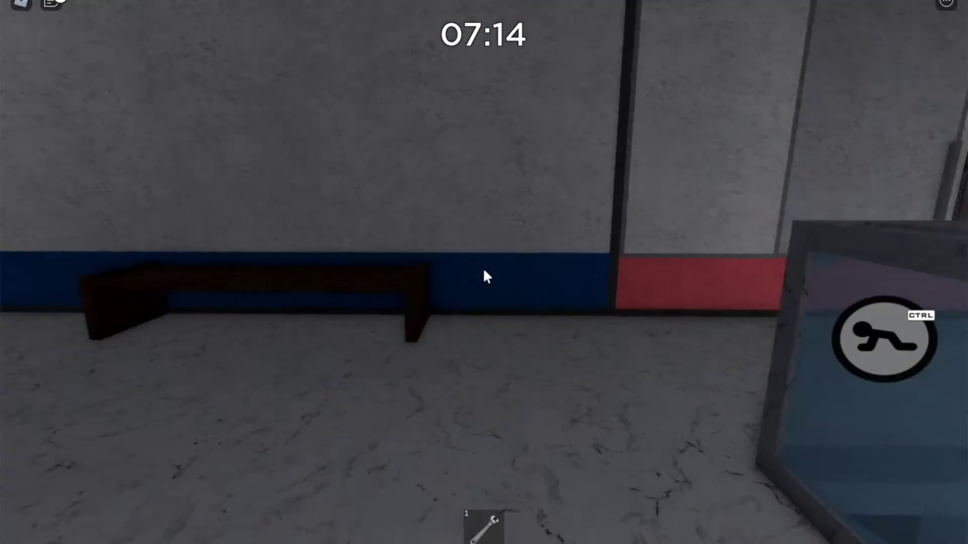
- Repair the red wall panel with the wrench so it turns green
key(s)
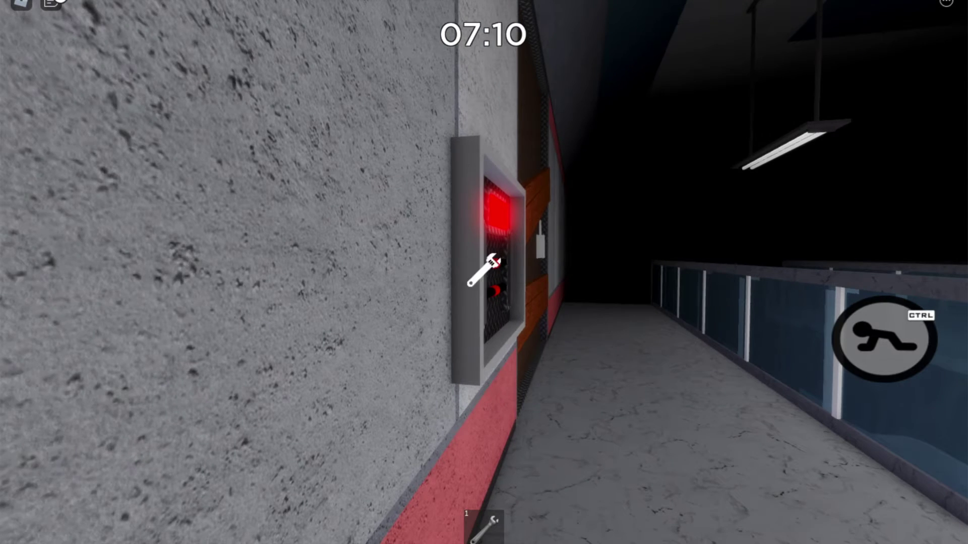
click(482, 271)
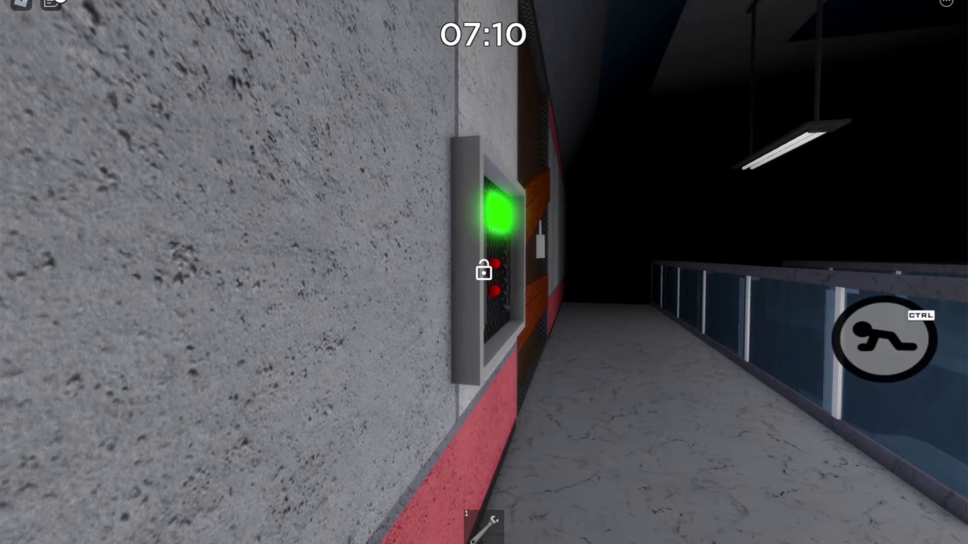
key(w)
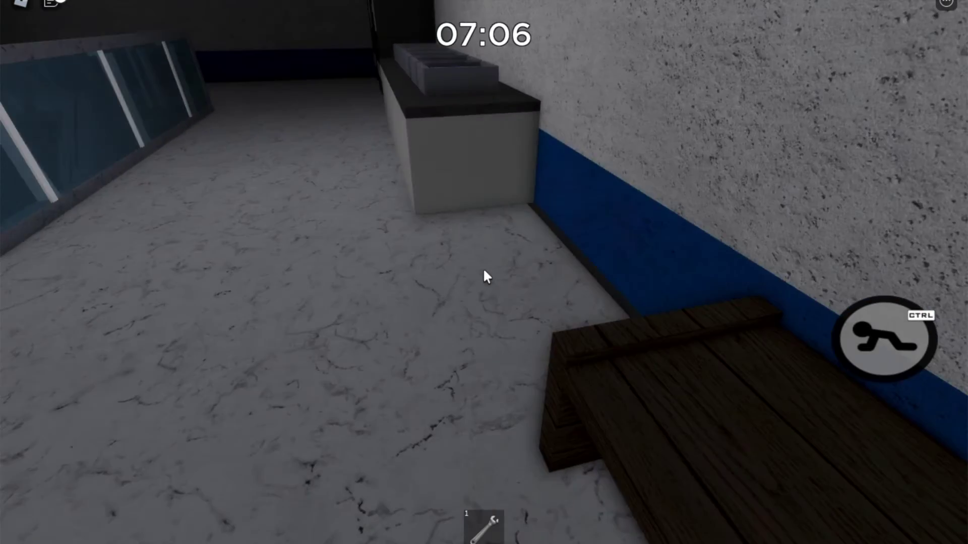
key(w)
- Walk along the blue-striped wall to the bench and take the orange key
key(w)
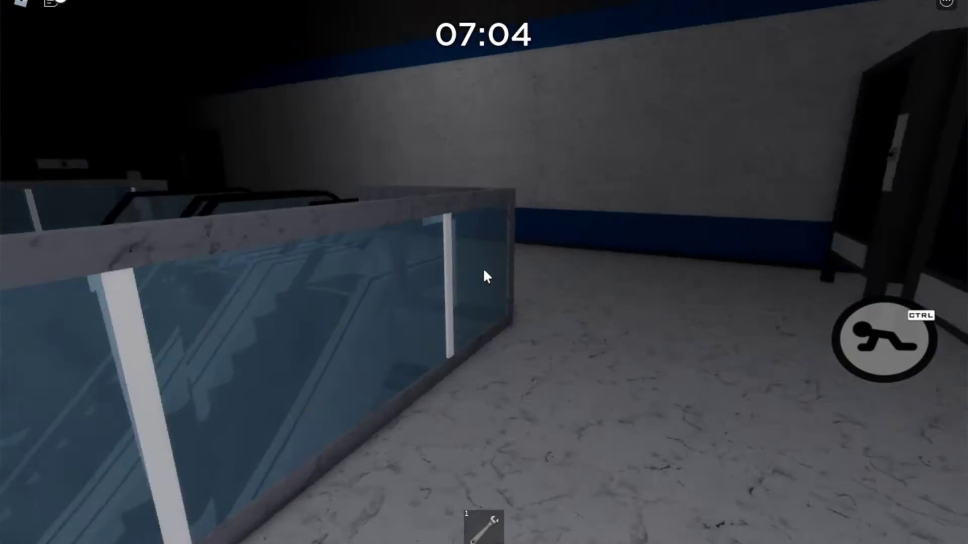
key(w)
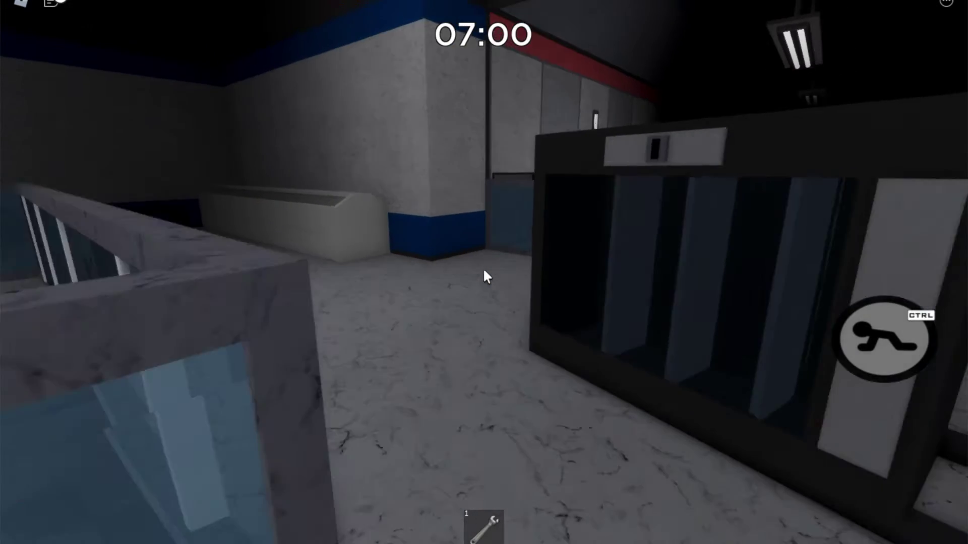
key(w)
key(w)
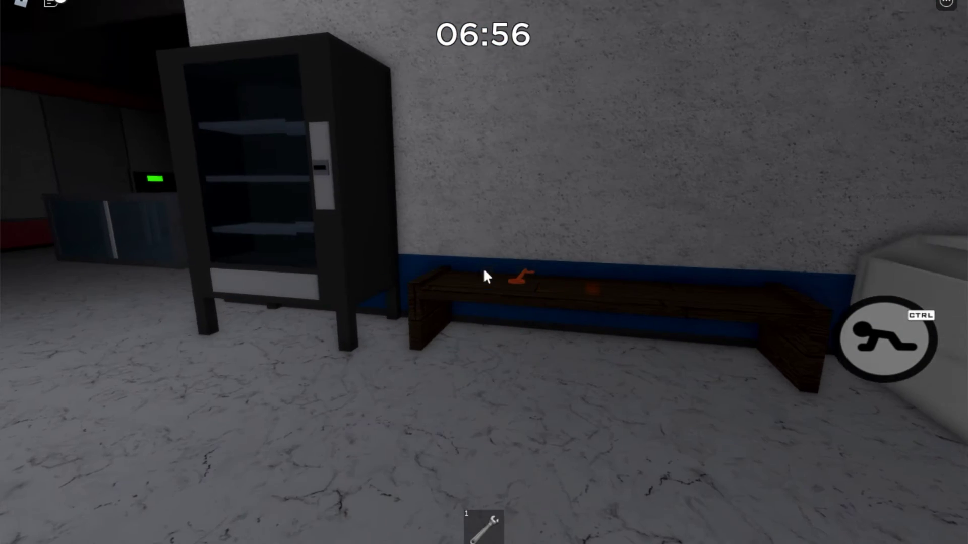
key(d)
key(a)
key(d)
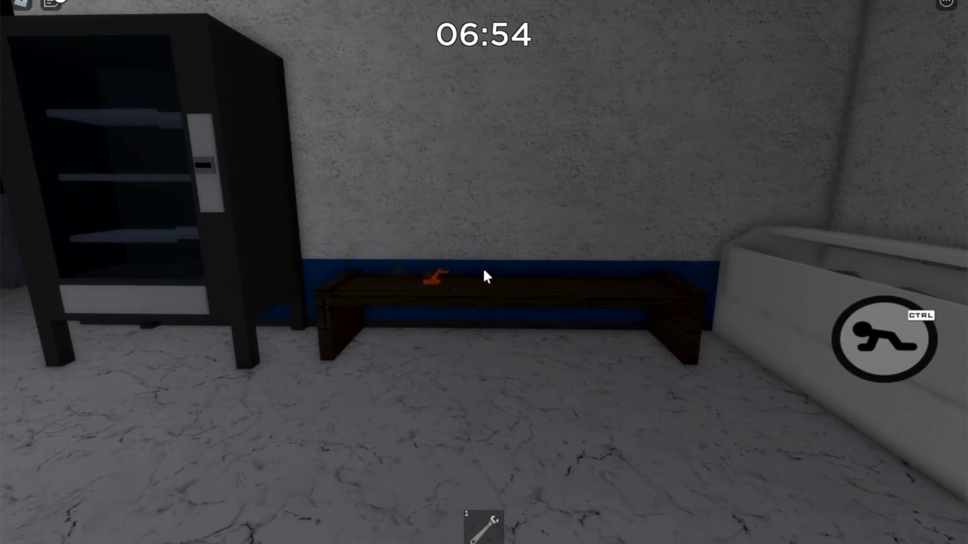
key(w)
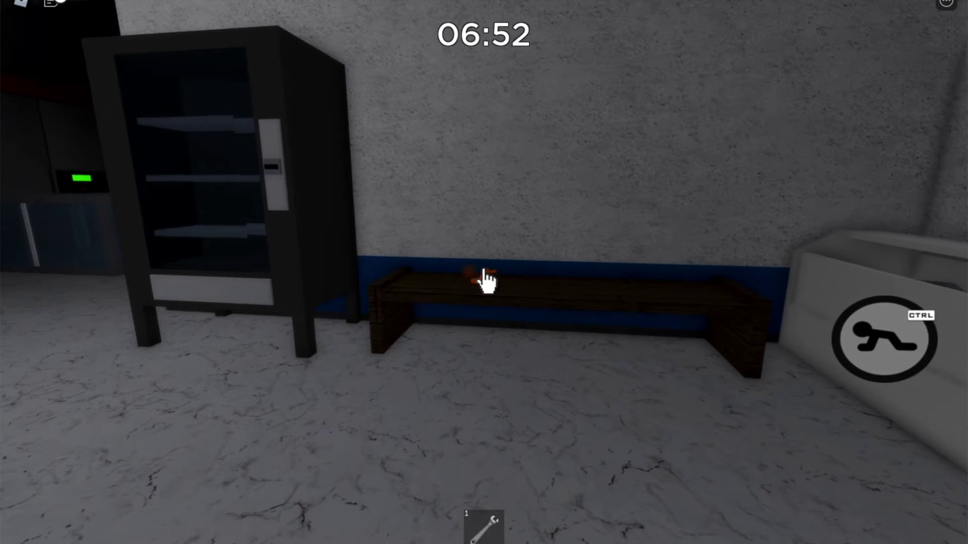
click(485, 276)
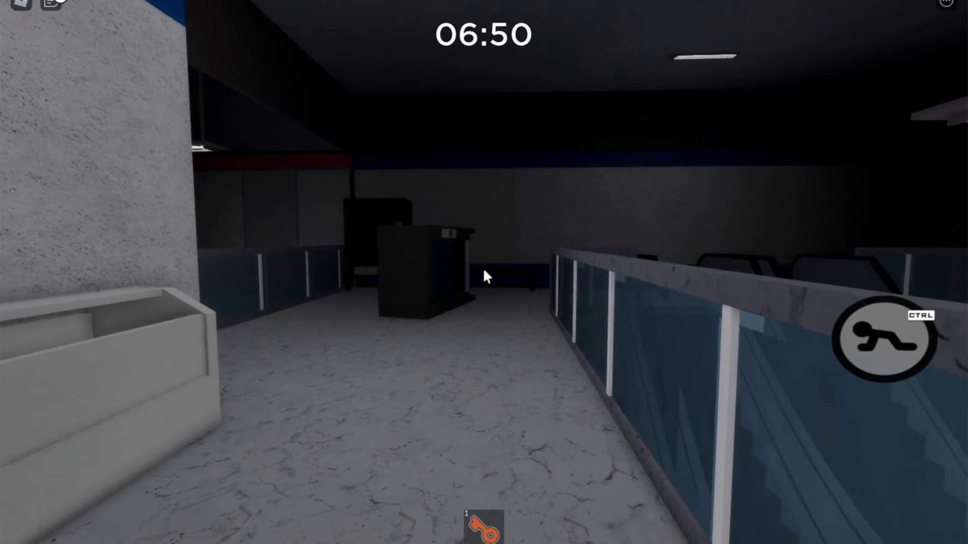
key(w)
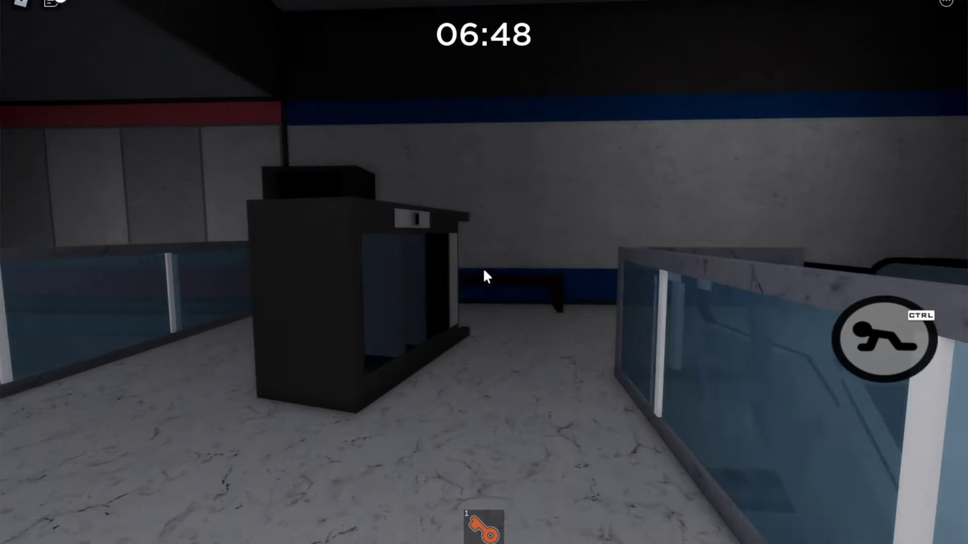
key(w)
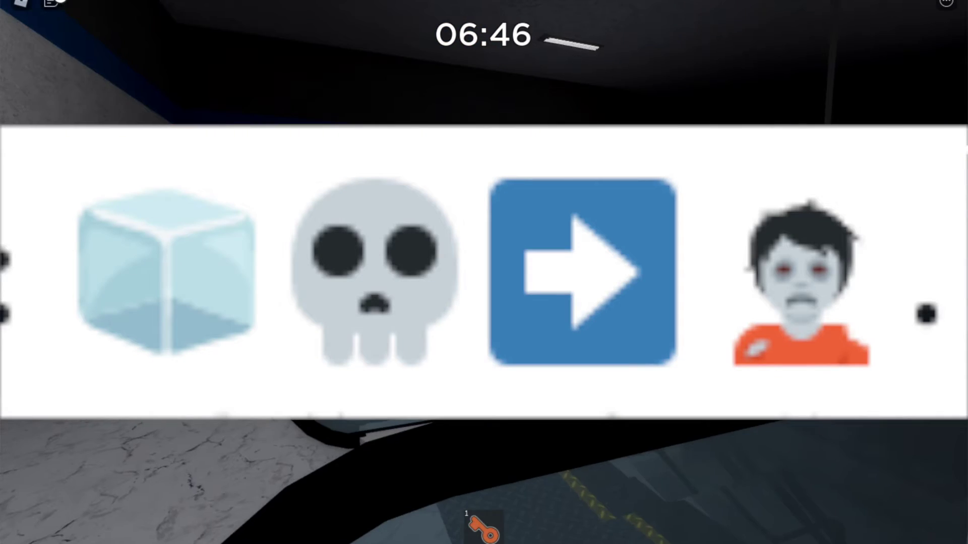
- Walk through the grey corridor and checkered room into the dark room past the red doorway
key(w)
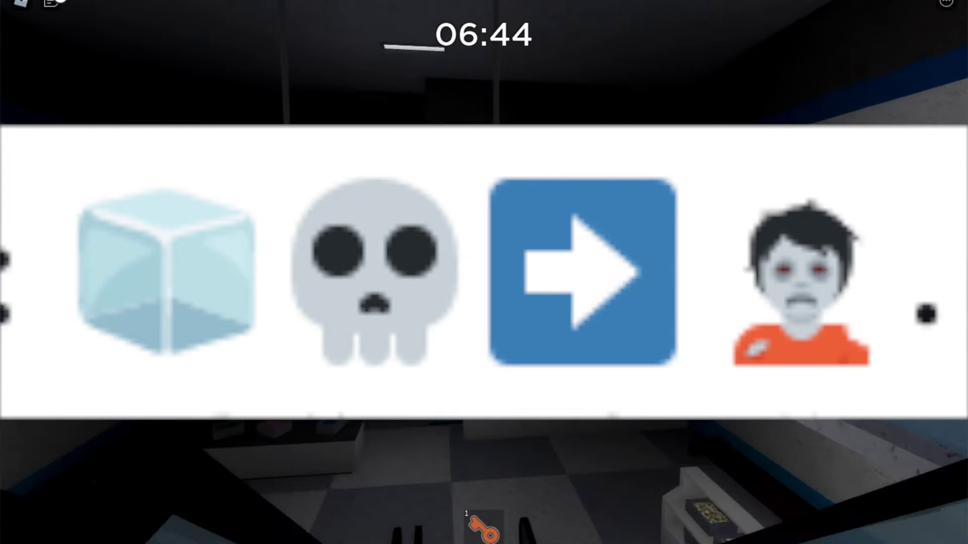
key(w)
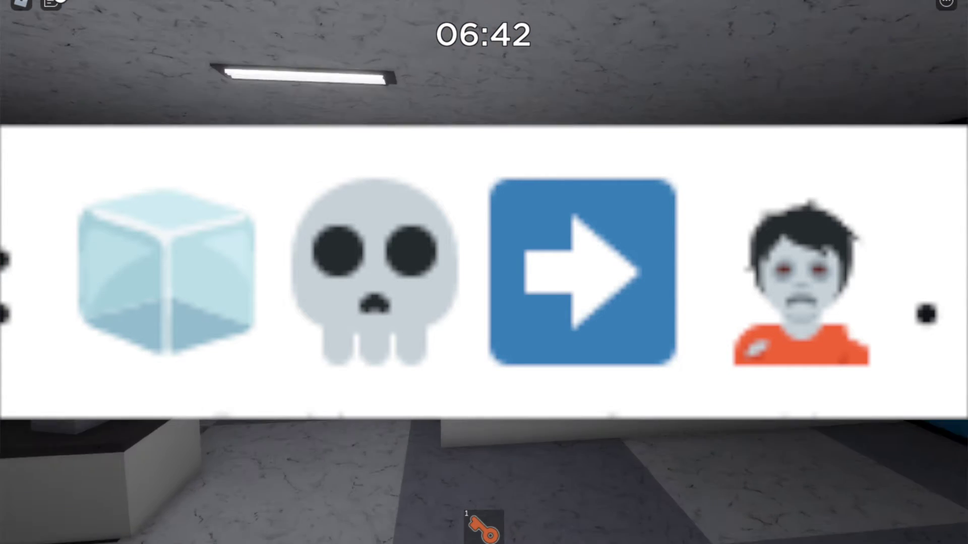
key(w)
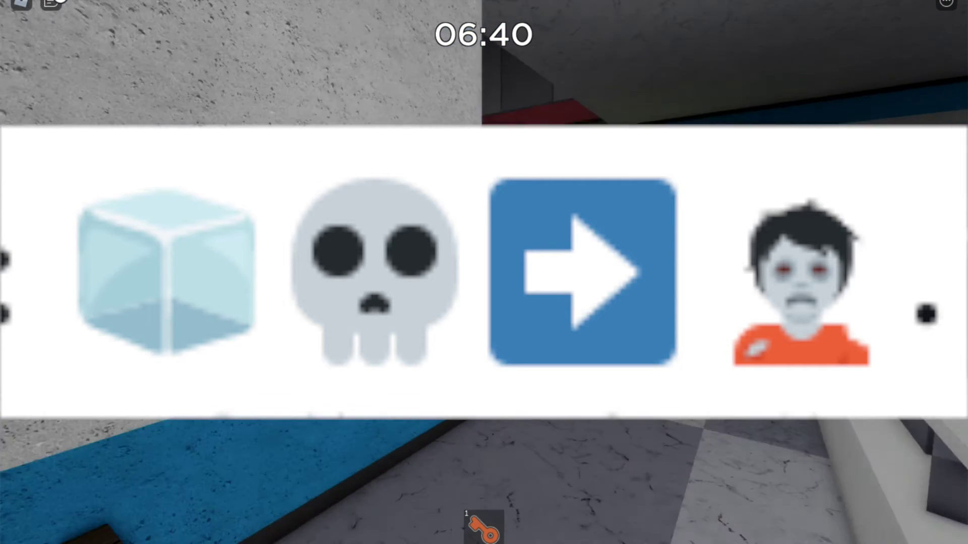
key(w)
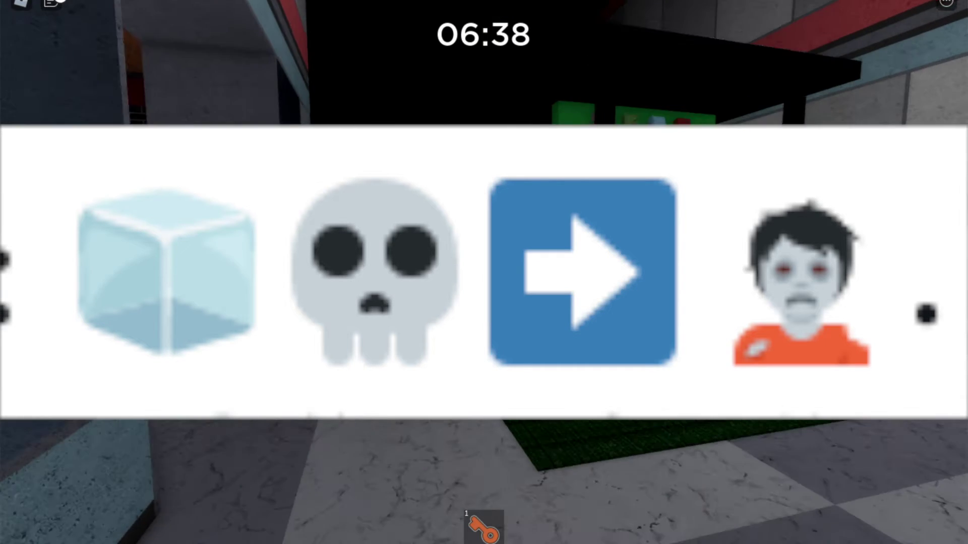
key(w)
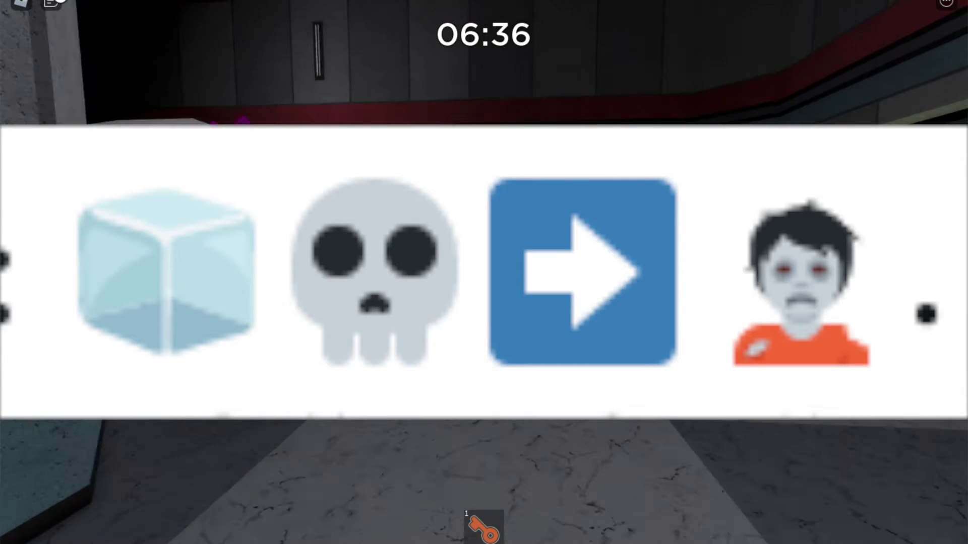
key(w)
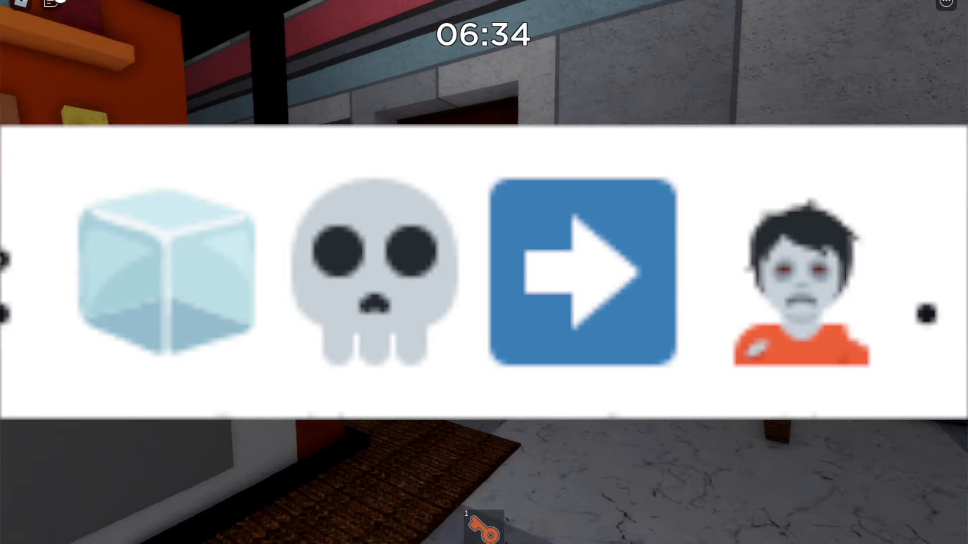
key(w)
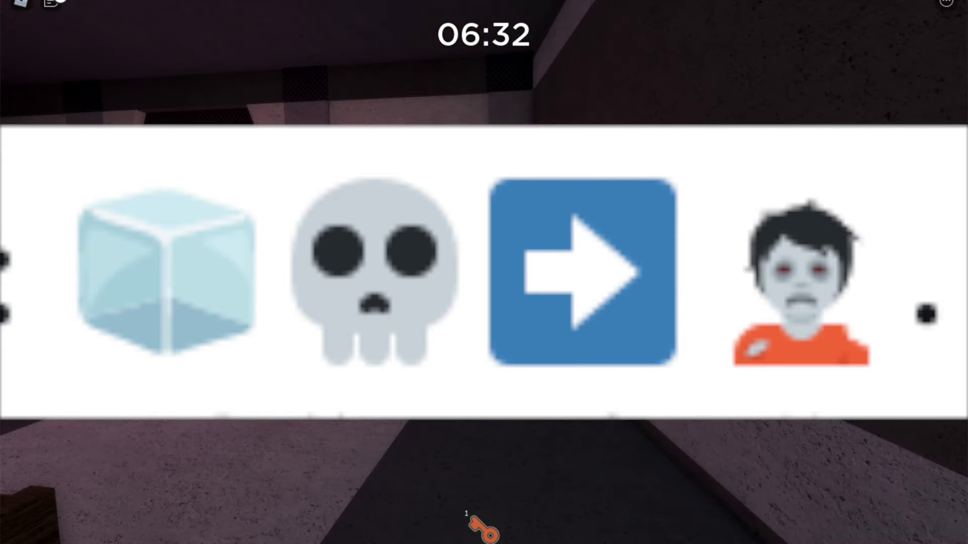
- Continue through corridors past the stairs to the hallway with purple shelves
key(w)
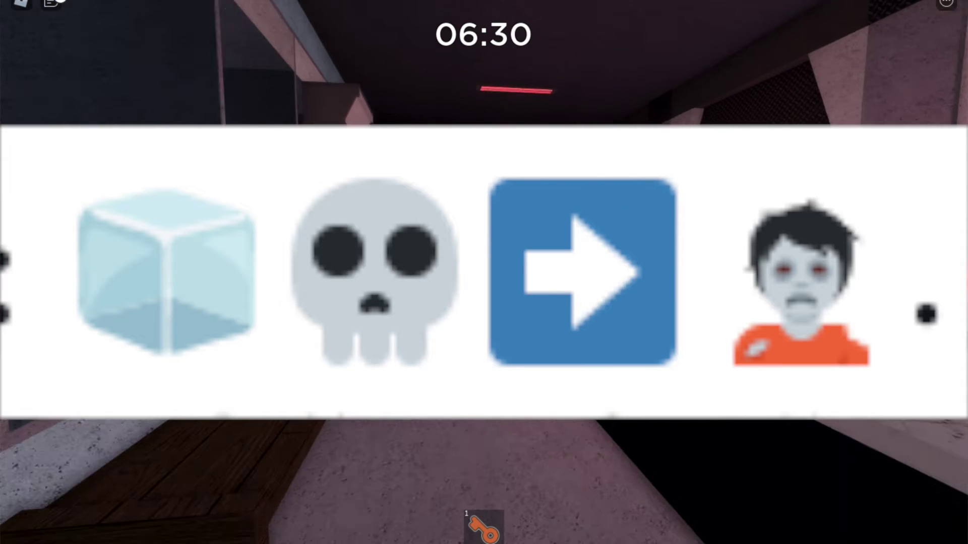
key(w)
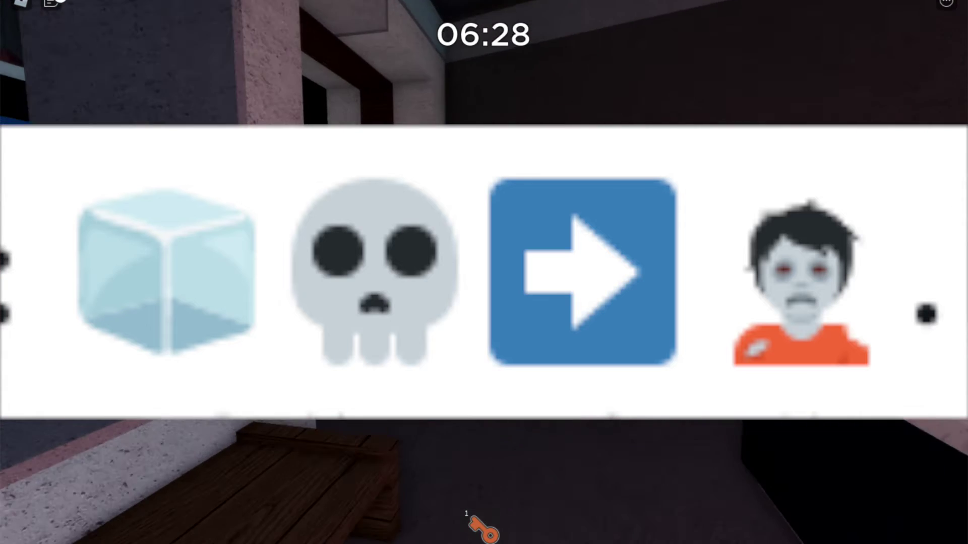
key(w)
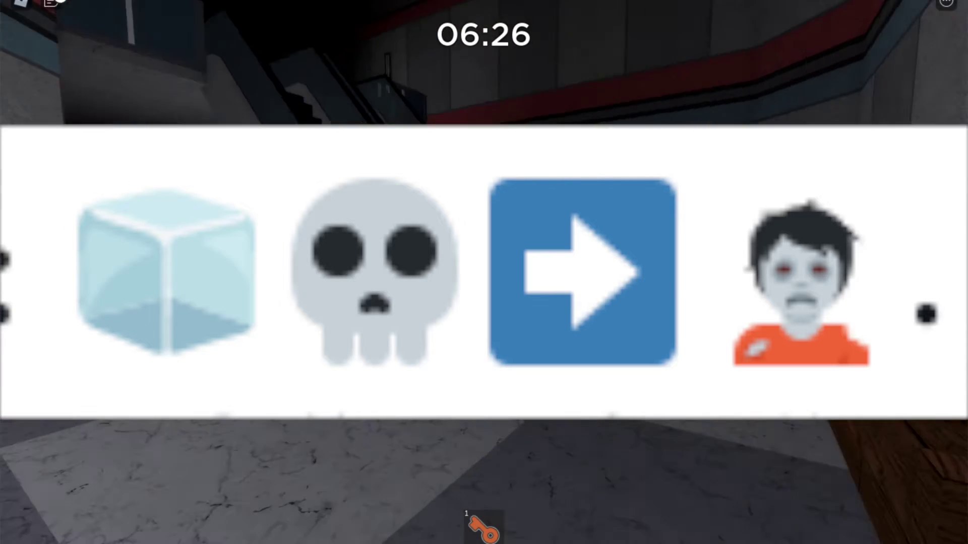
key(w)
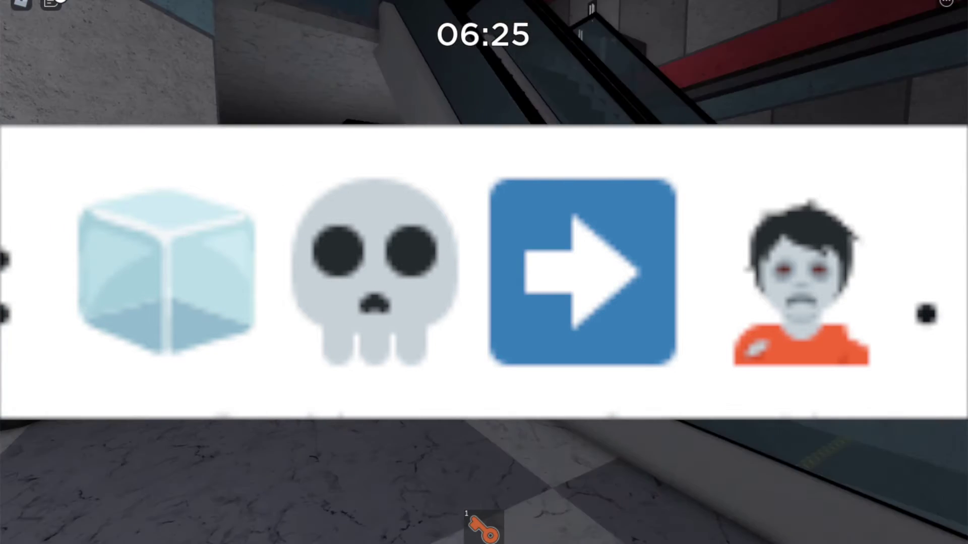
key(w)
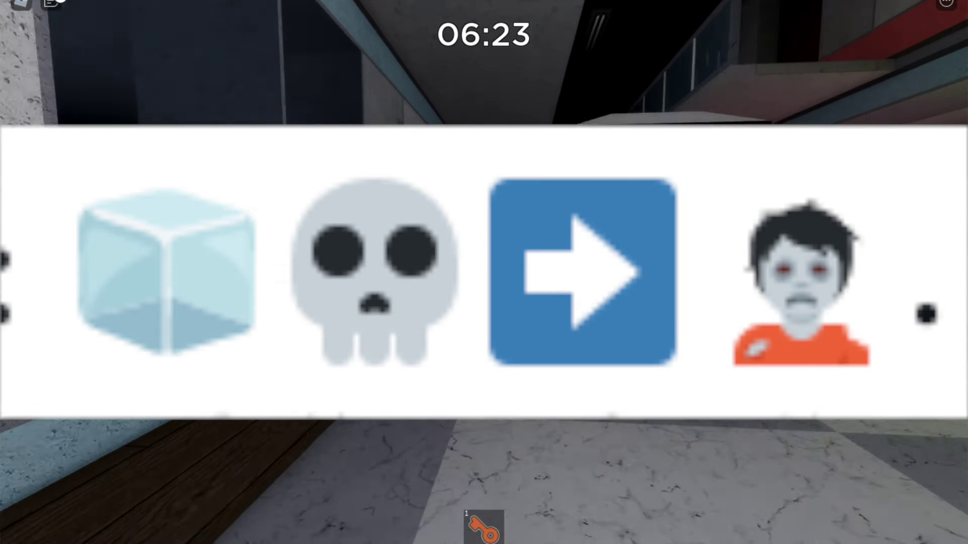
key(w)
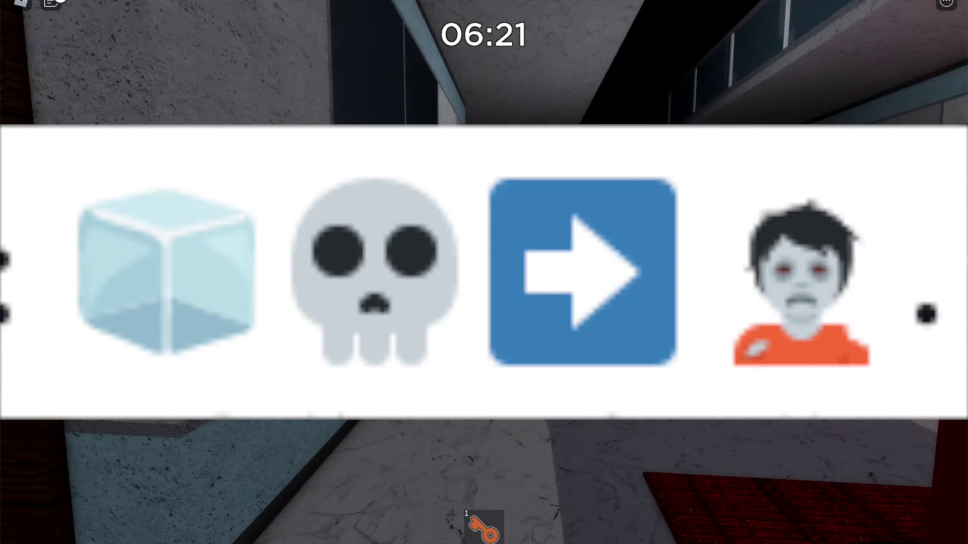
key(w)
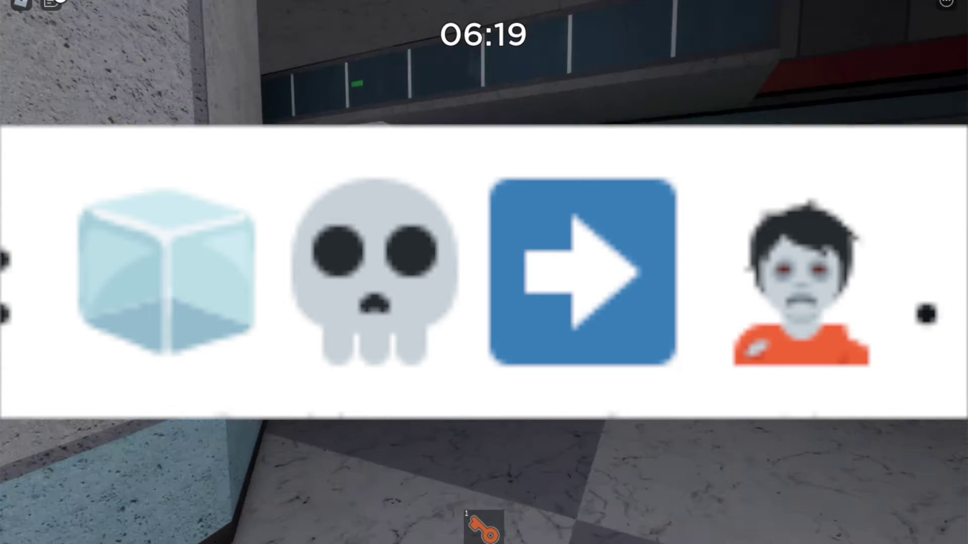
key(w)
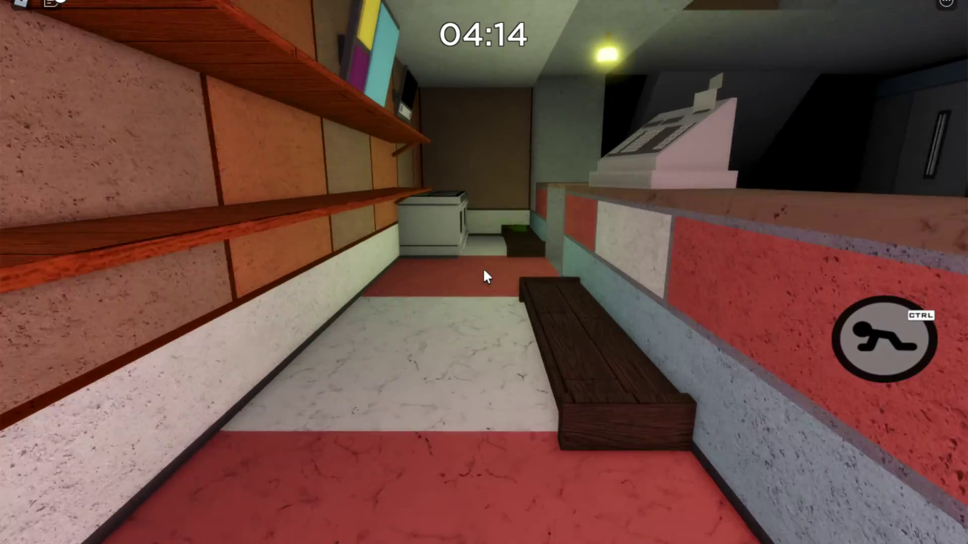
- Go down the tiled hallway and through the wooden statue room toward the blue counter
key(w)
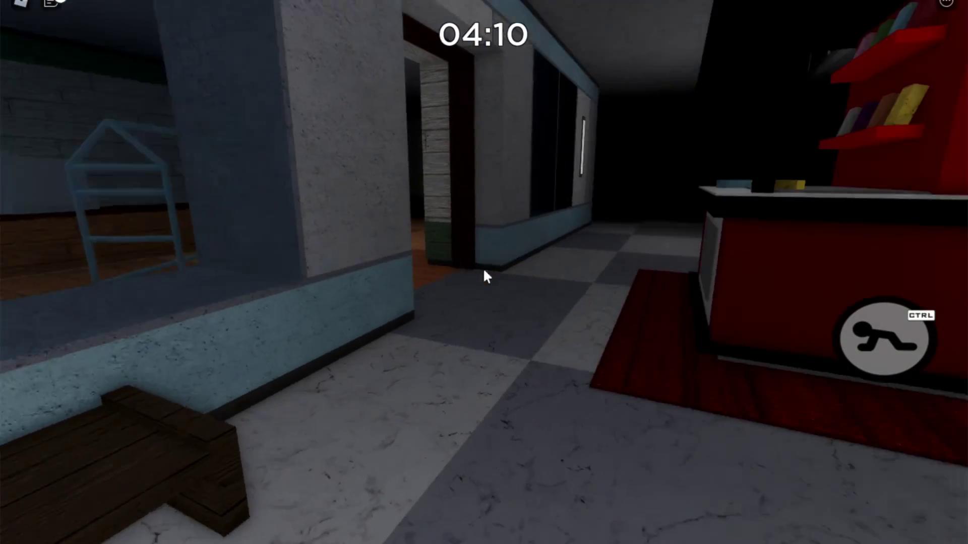
key(w)
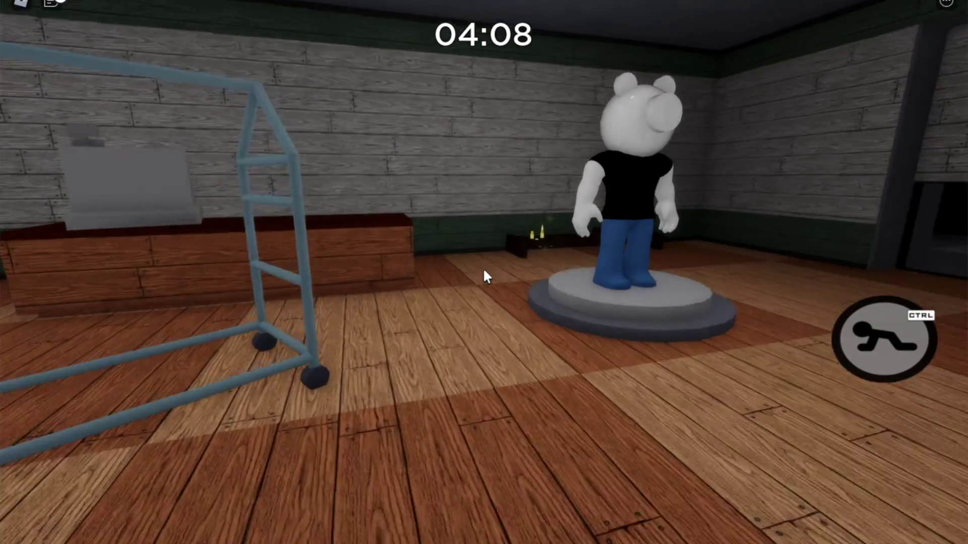
key(a)
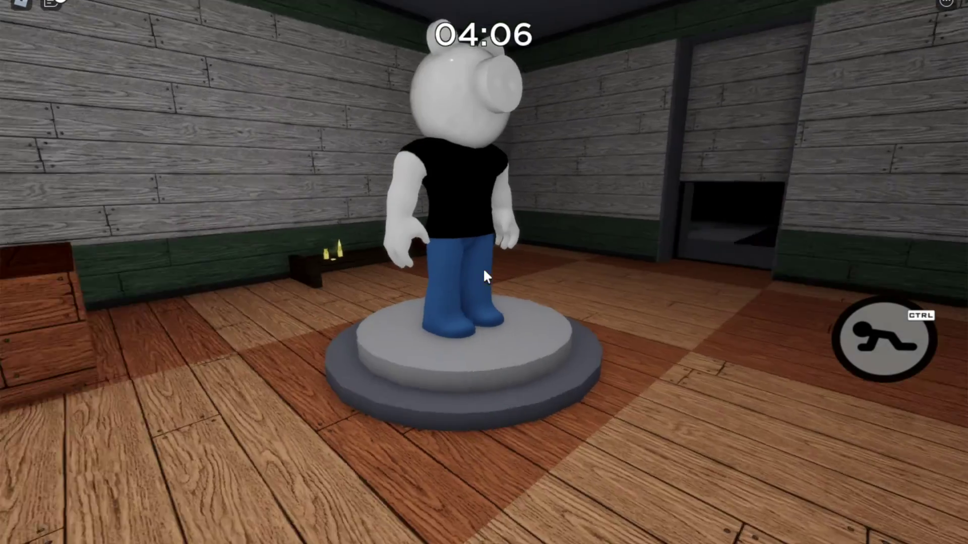
key(a)
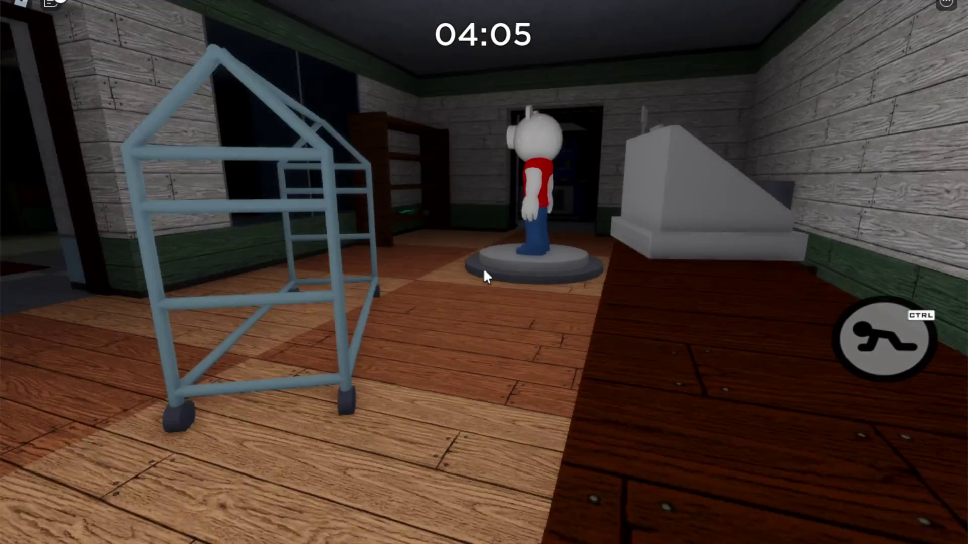
key(w)
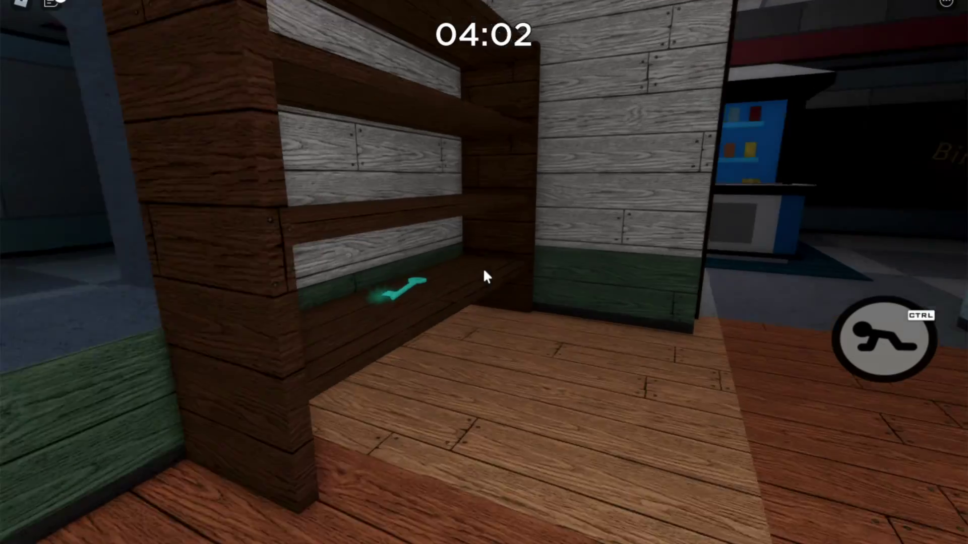
- Pass the green kiosk, peek into the brick room with the safe, and back out
key(w)
key(d)
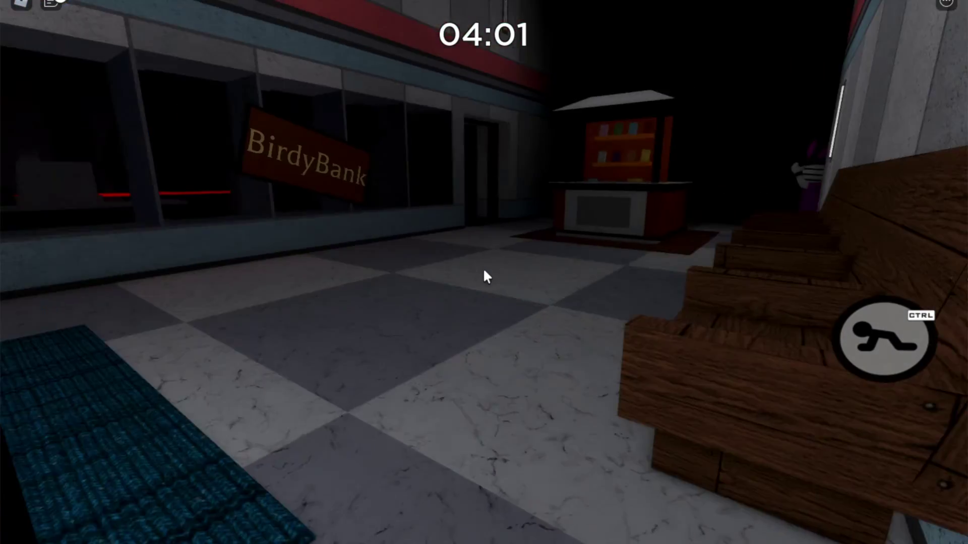
key(w)
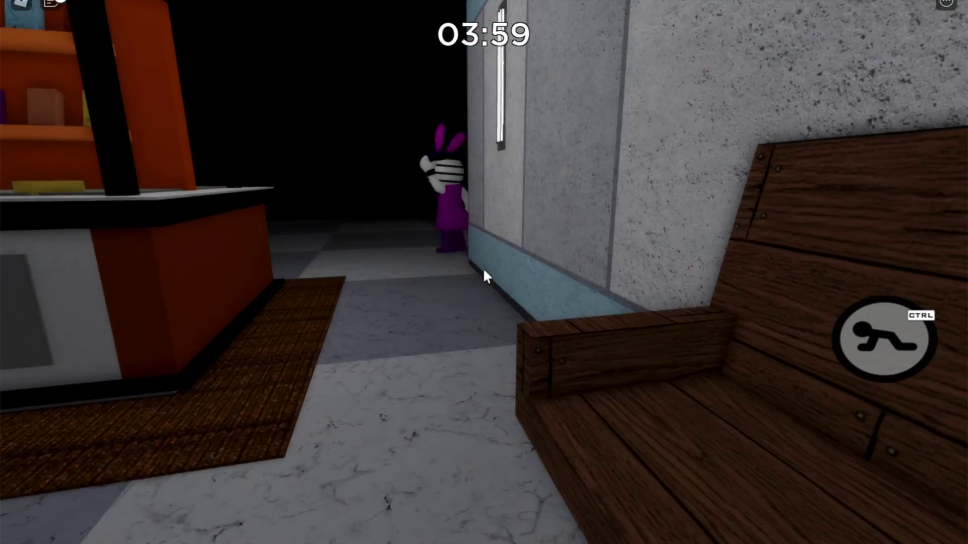
key(d)
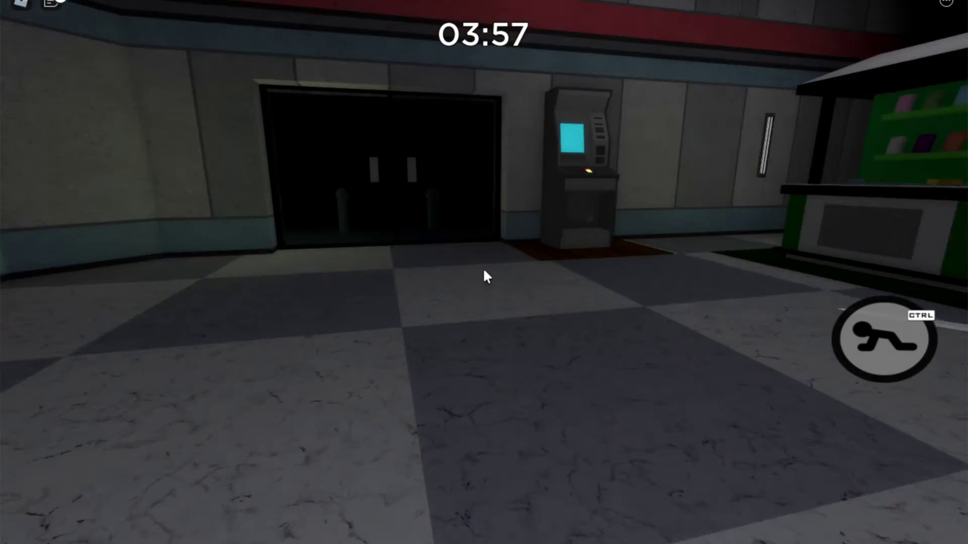
key(d)
key(w)
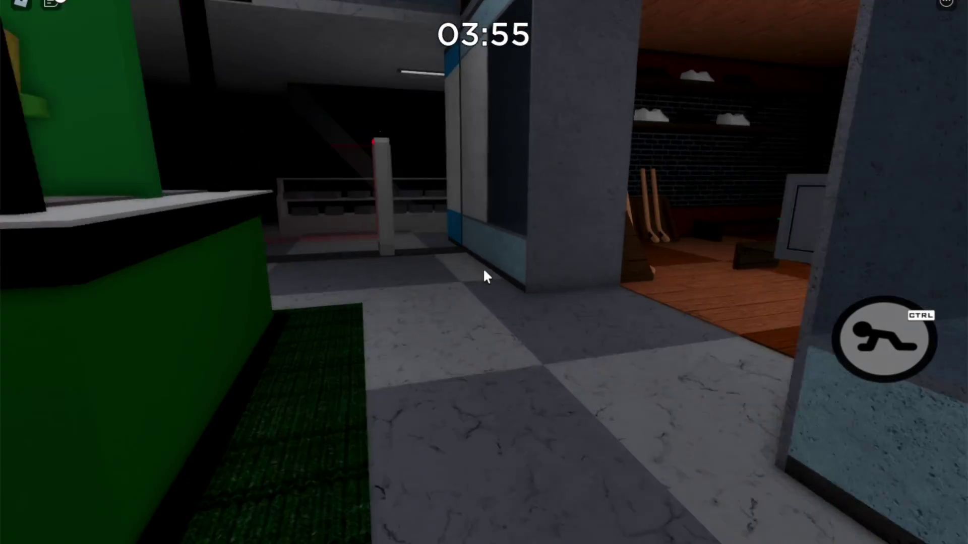
key(shift)
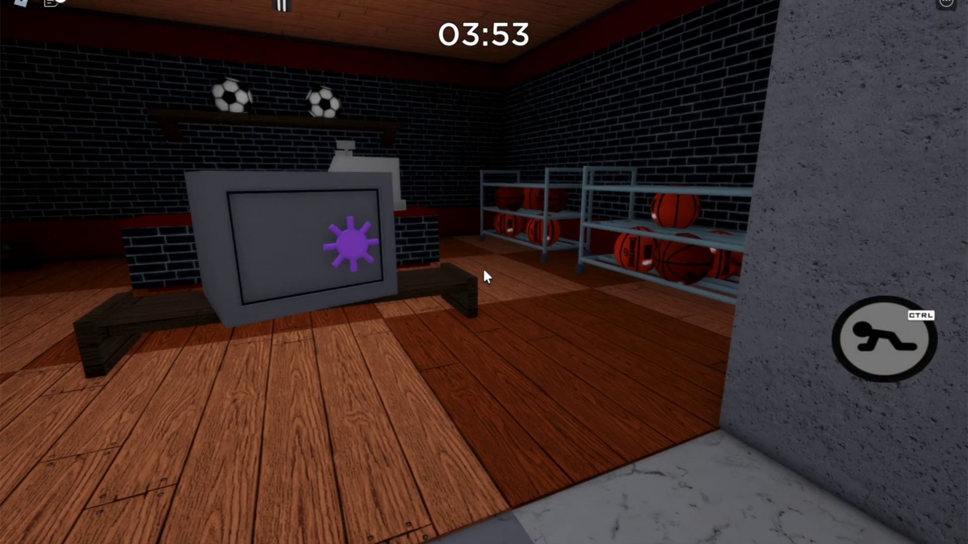
key(s)
- Walk past the display case and vending machines to stand facing the escalators
key(a)
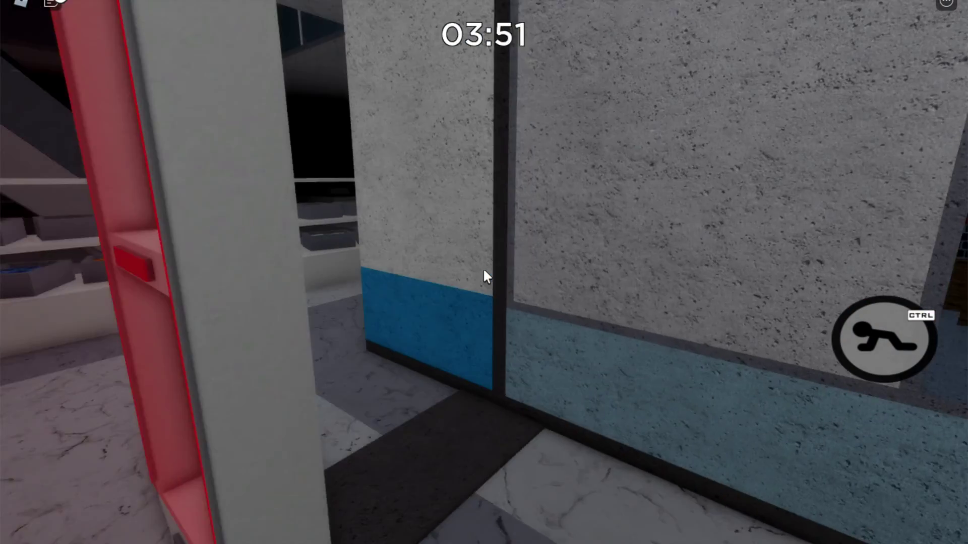
key(a)
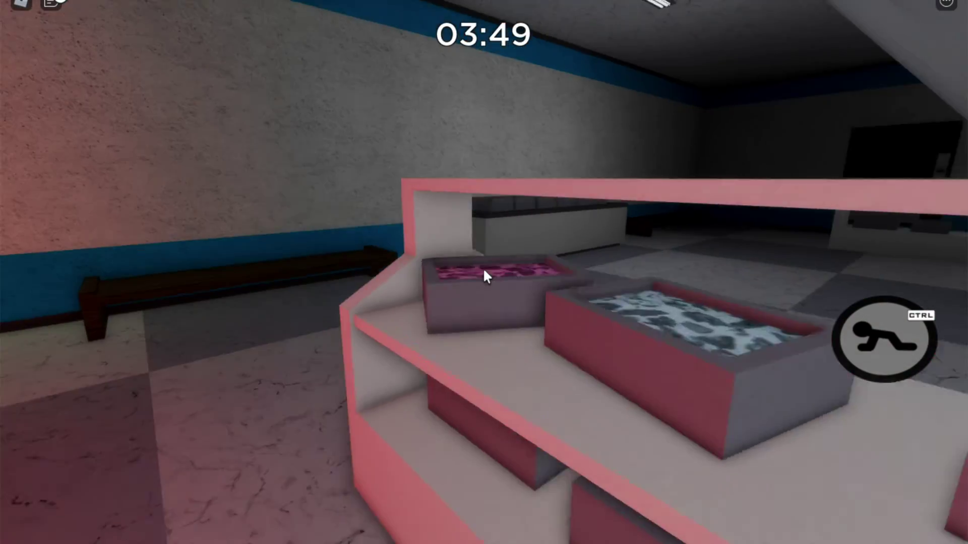
key(w)
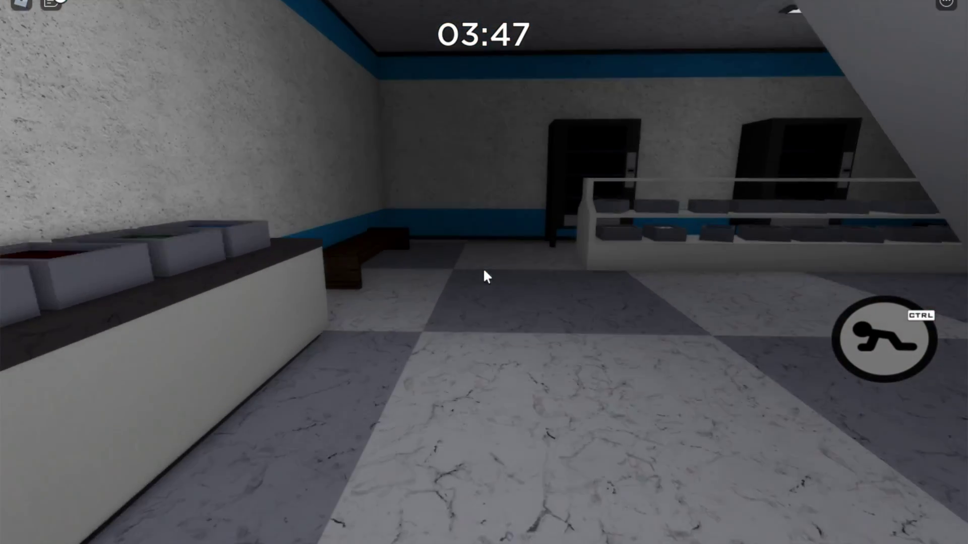
key(d)
key(w)
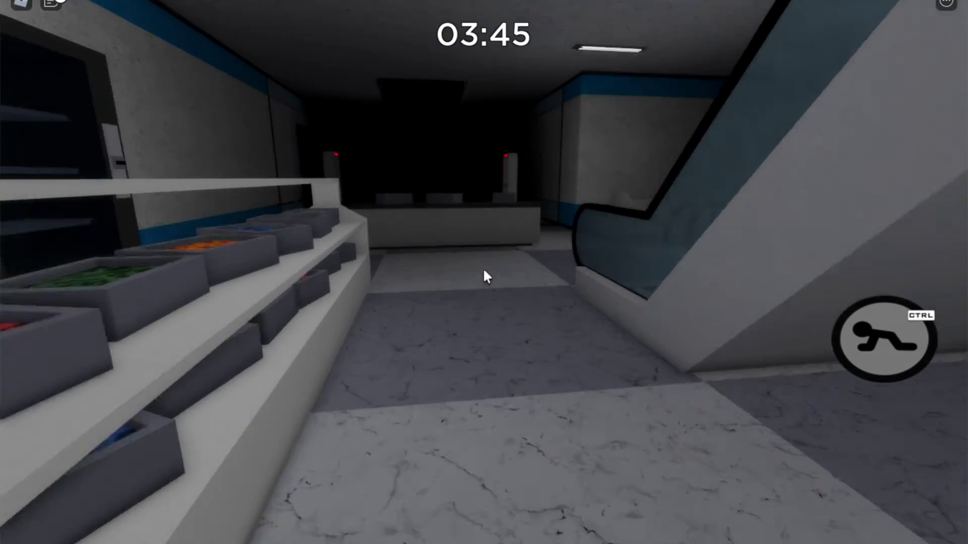
key(d)
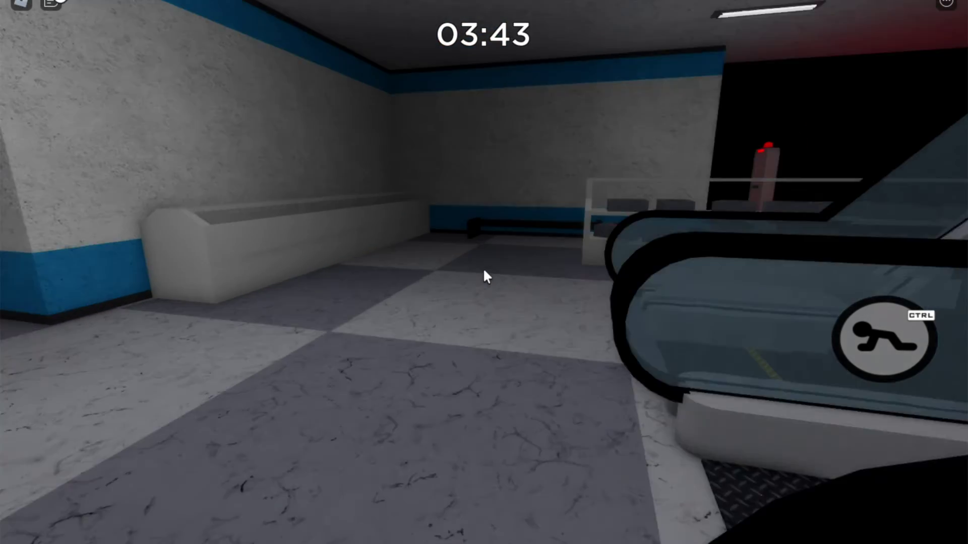